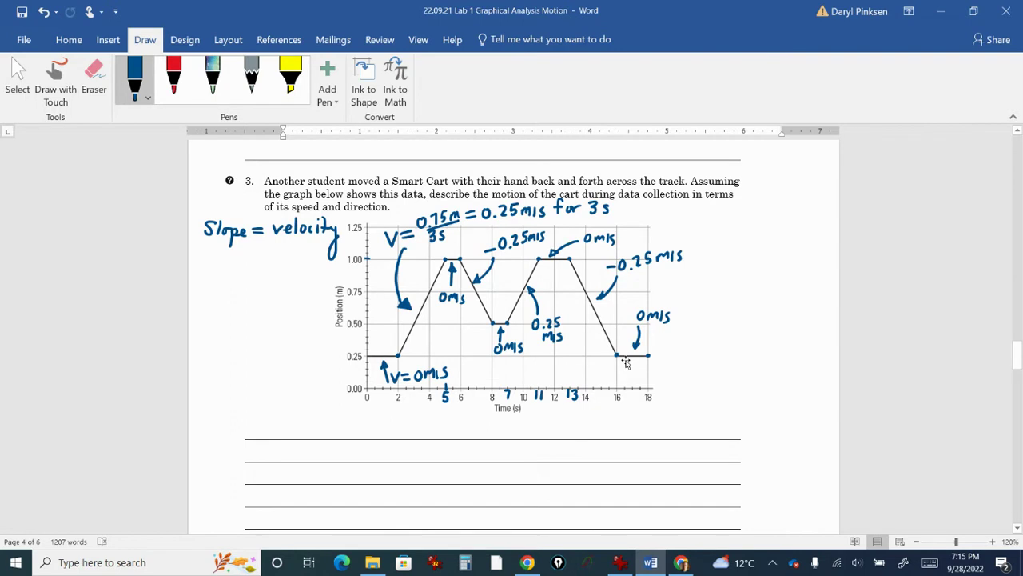
# Bring the PhET Moving Man window back in front of the Word lab document
pyautogui.click(685, 564)
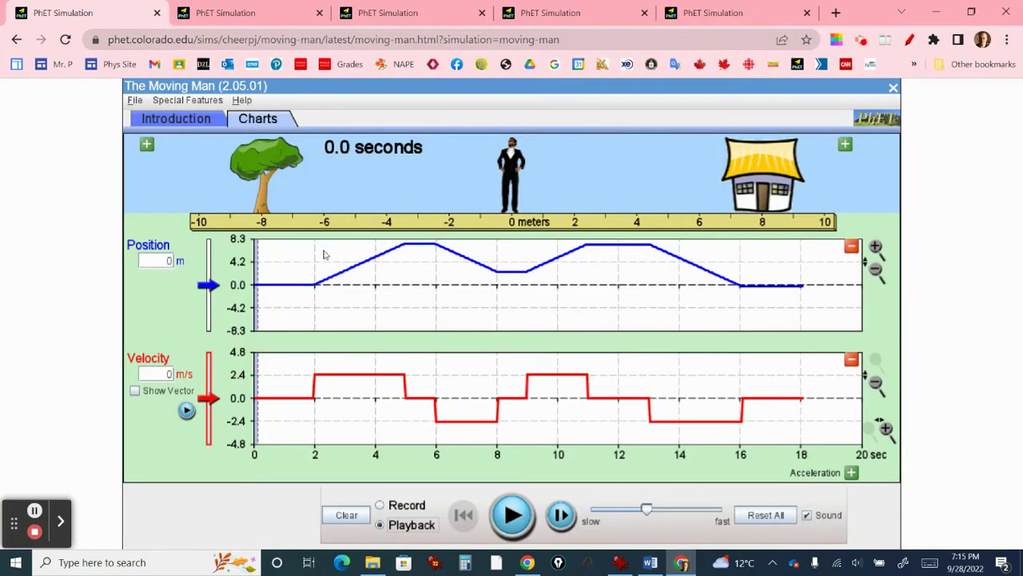
pyautogui.click(681, 564)
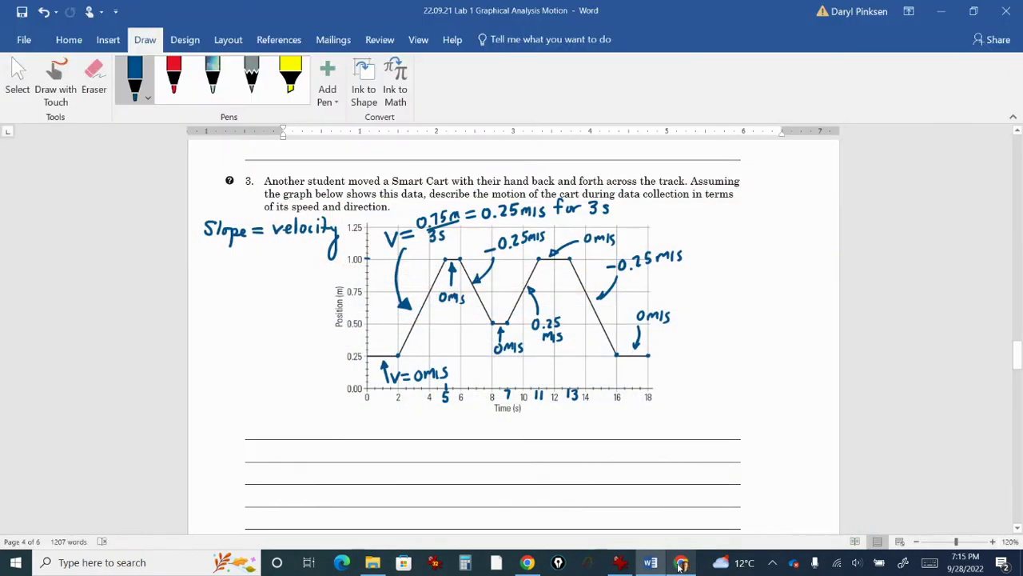
pyautogui.moveTo(682, 564)
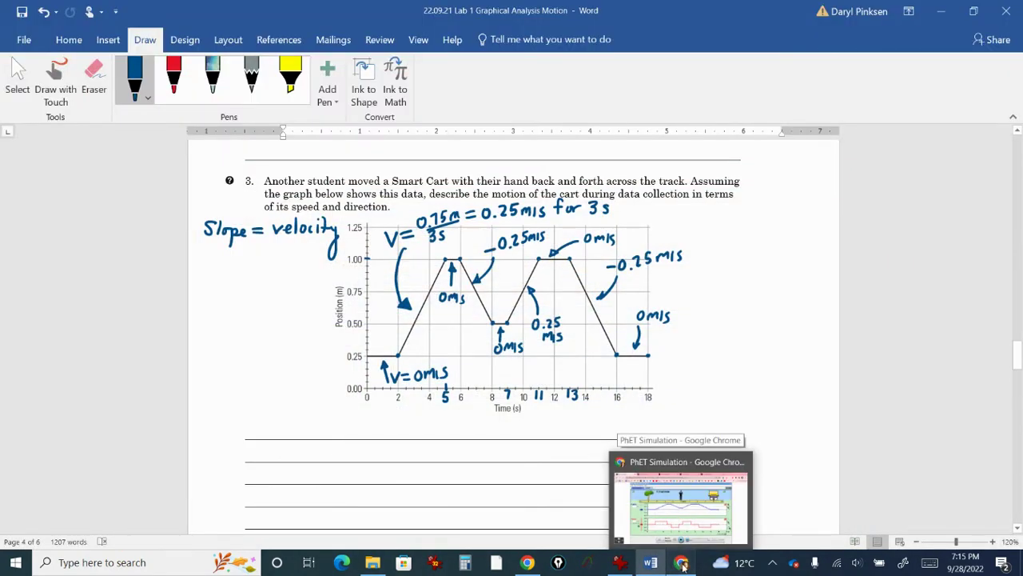
pyautogui.click(681, 565)
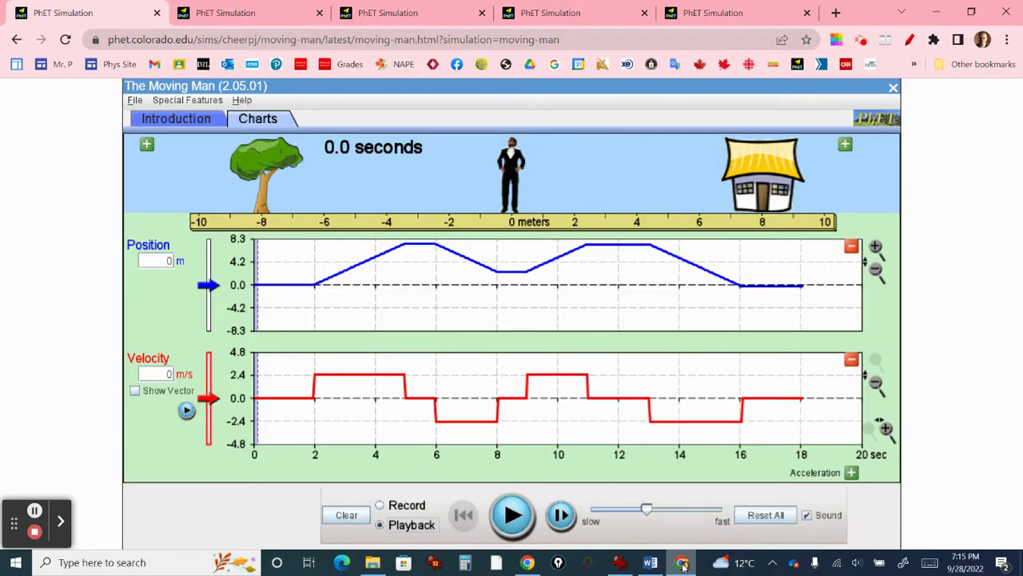
# Hide the Velocity chart and replay the motion to about 17.8 s, ending near −0.2 m
pyautogui.click(852, 360)
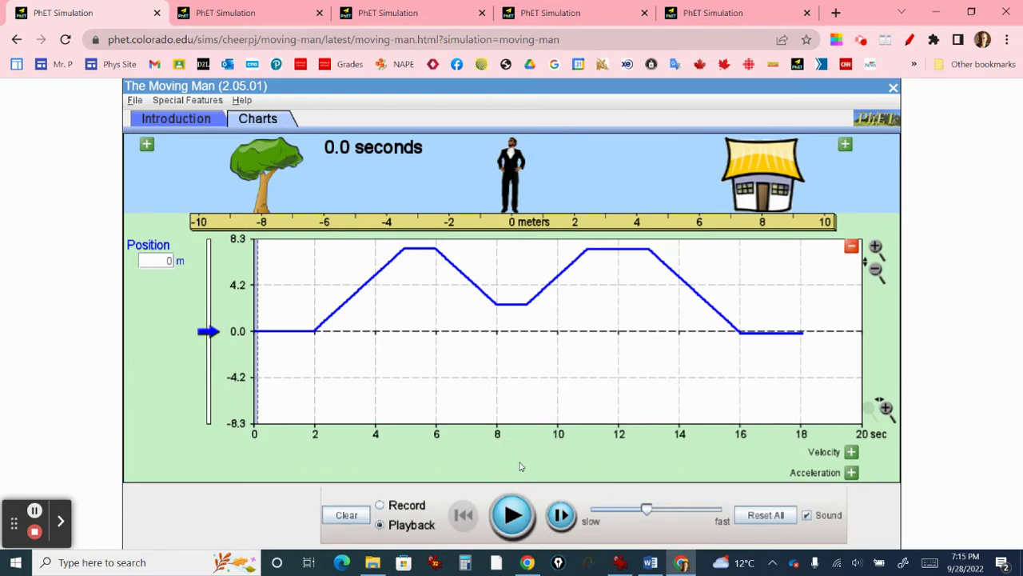
pyautogui.click(512, 515)
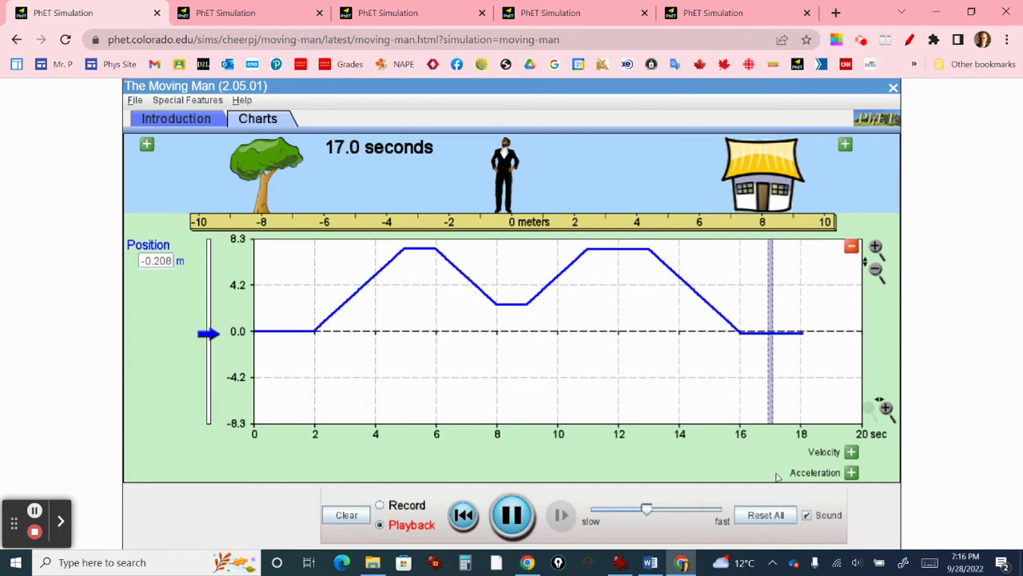
# Restore the Velocity chart, rewind to 0 s and replay with position and velocity graphs
pyautogui.click(852, 453)
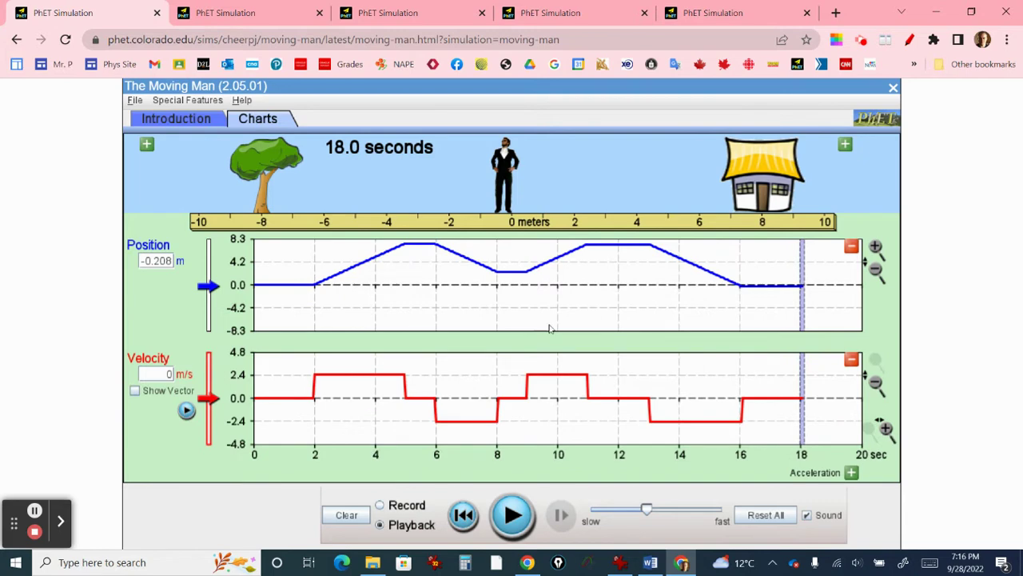
pyautogui.moveTo(803, 369); pyautogui.dragTo(258, 376)
pyautogui.click(512, 516)
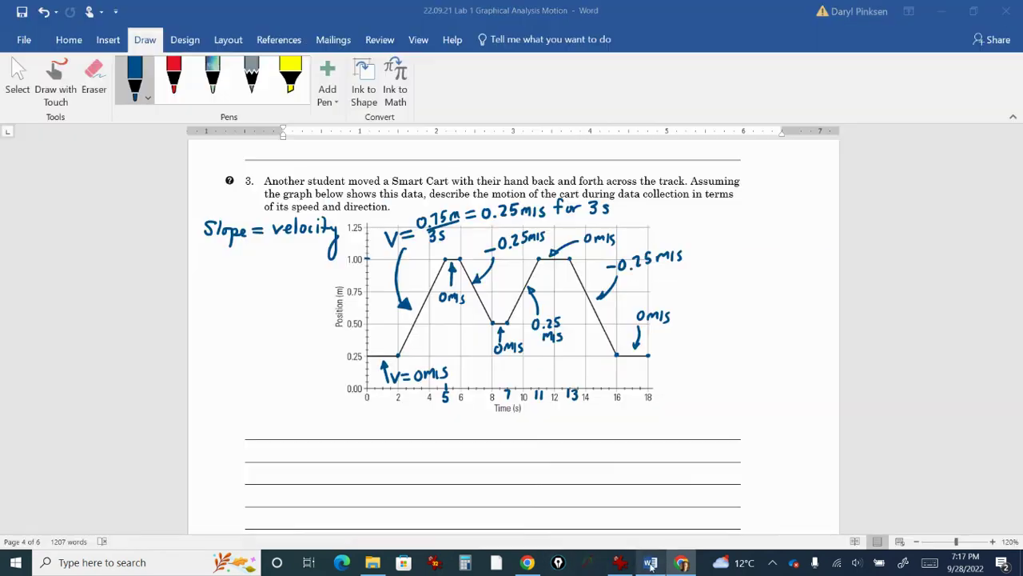
# Switch to the Word lab and scroll down to the Synthesis Questions graphs
pyautogui.click(650, 561)
pyautogui.scroll(-5, 494, 365)
pyautogui.scroll(-8, 493, 364)
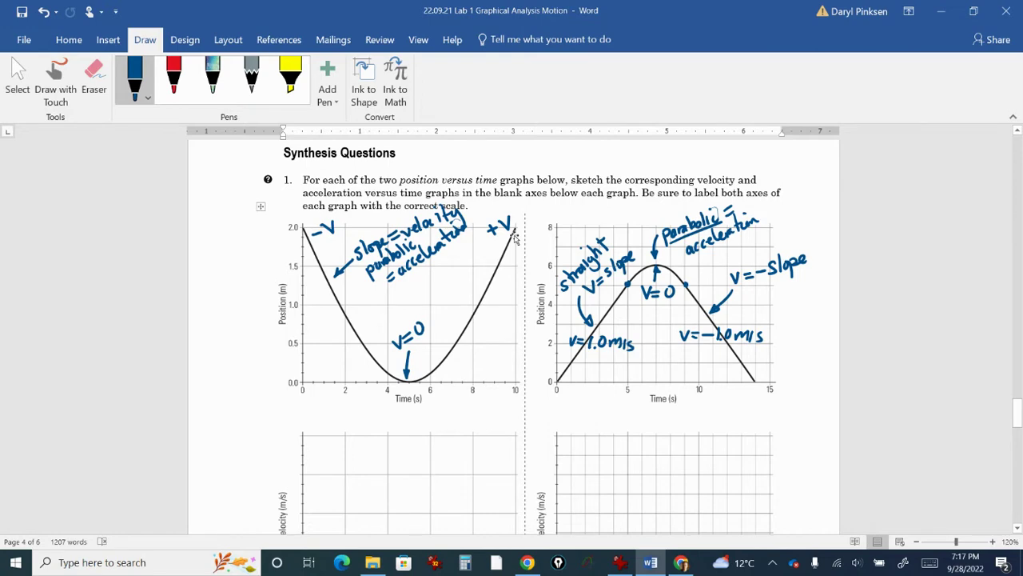
# Open the second Moving Man tab and add the velocity chart under the parabolic position curve
pyautogui.click(682, 562)
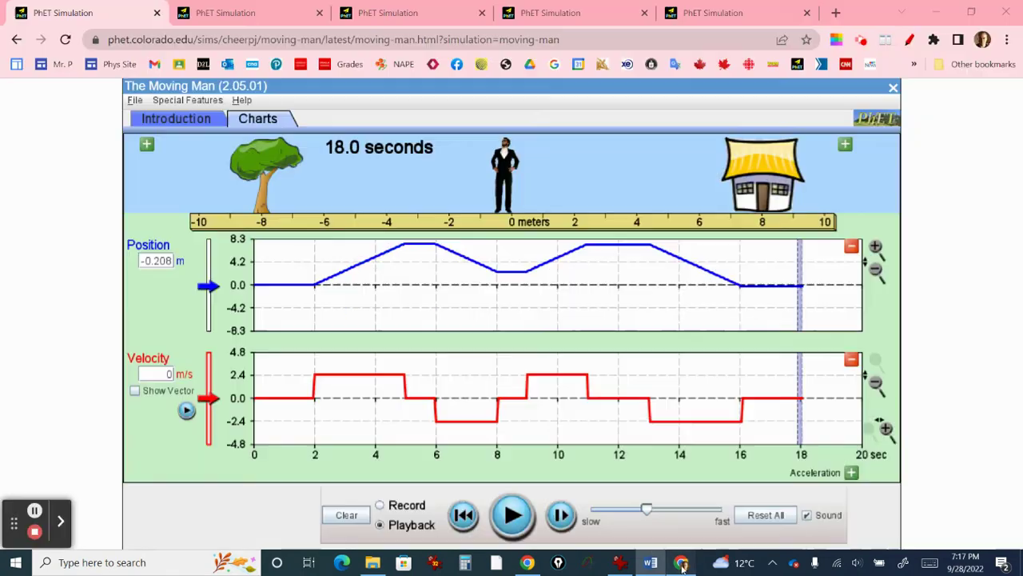
pyautogui.click(261, 15)
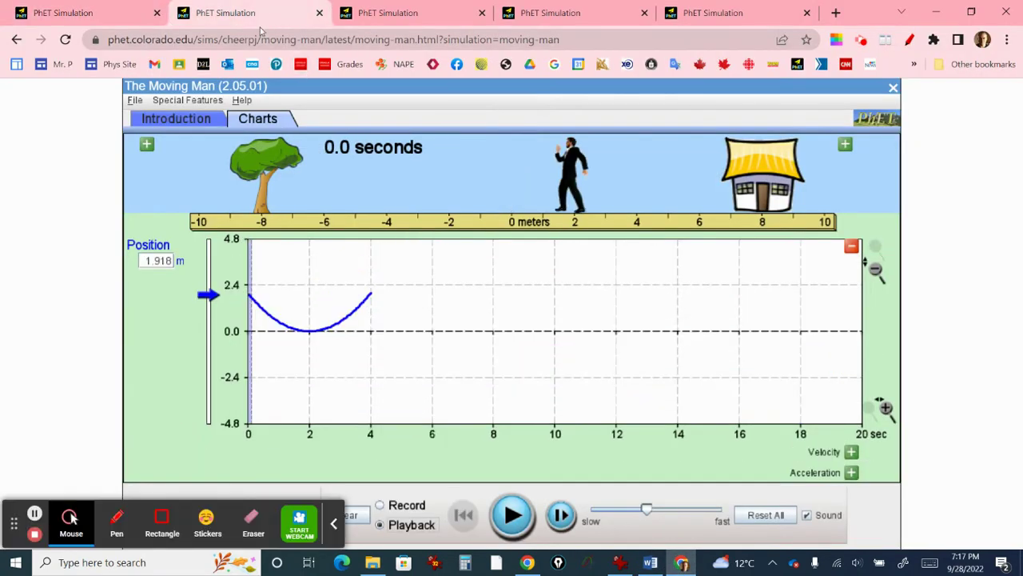
pyautogui.click(335, 523)
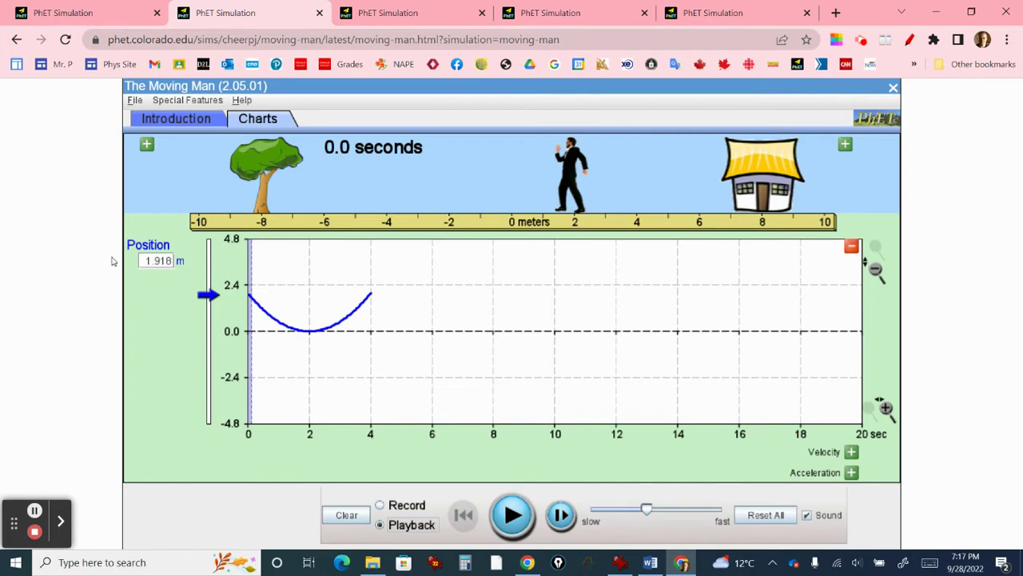
pyautogui.click(851, 451)
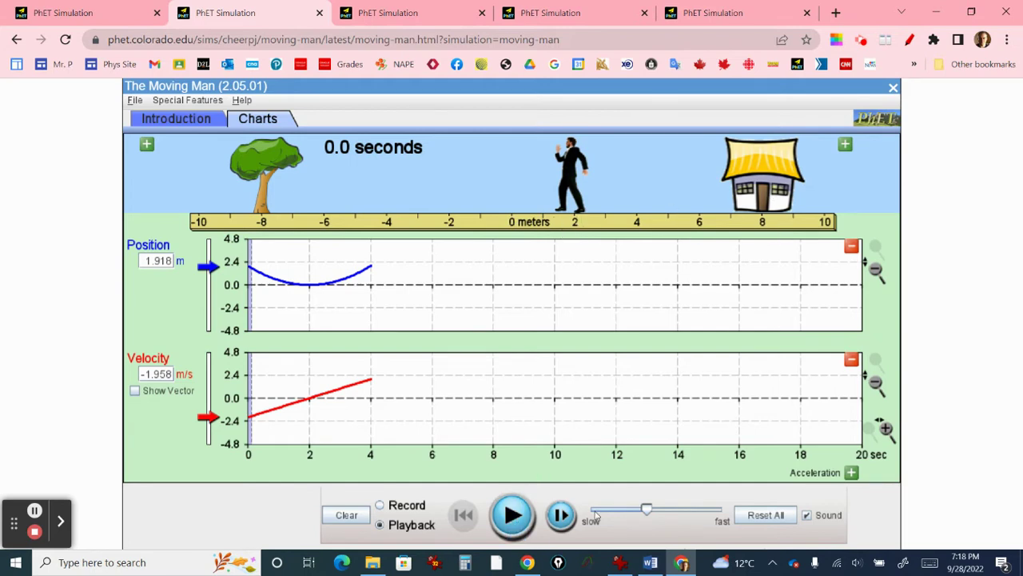
# Slow the playback speed and replay the parabolic motion to 4.0 s, ending at 2 m, 2 m/s
pyautogui.click(618, 512)
pyautogui.moveTo(649, 513); pyautogui.dragTo(621, 514)
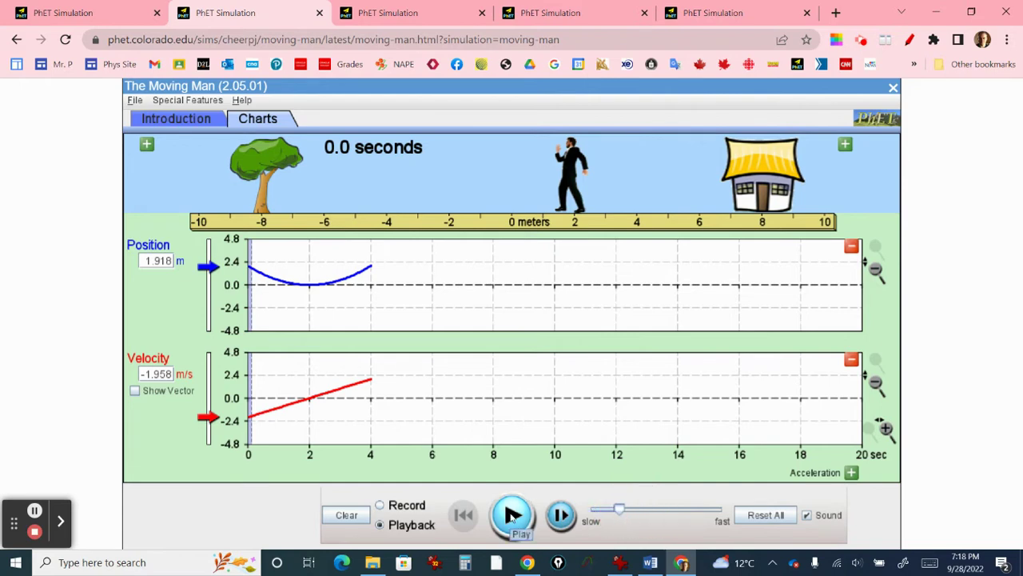
pyautogui.click(512, 516)
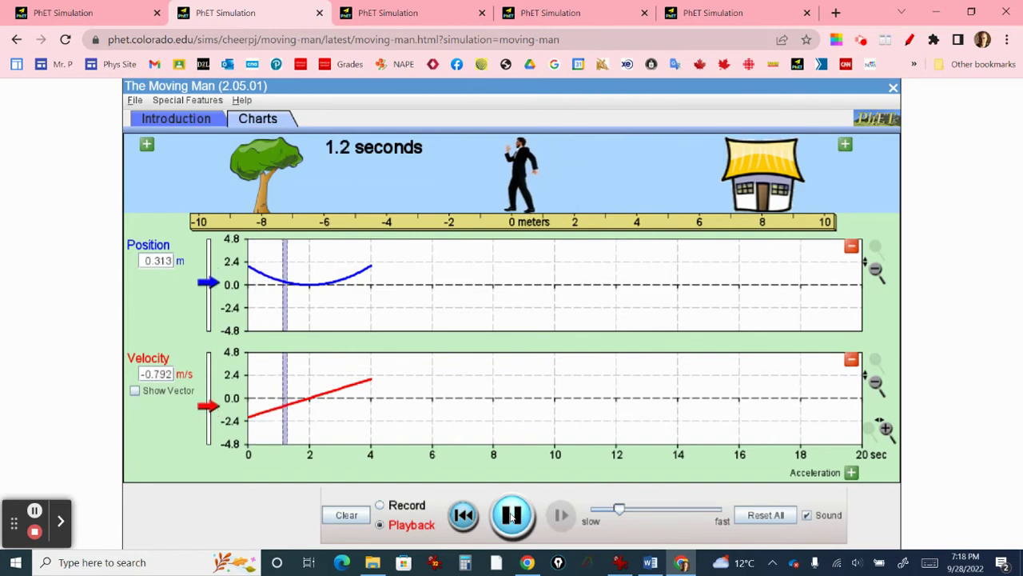
pyautogui.click(512, 515)
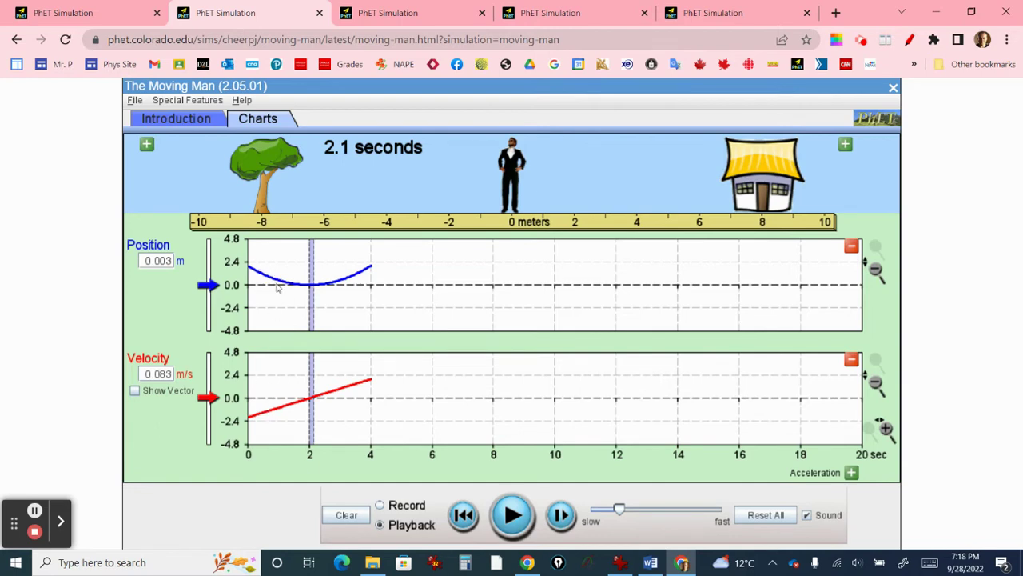
pyautogui.click(515, 516)
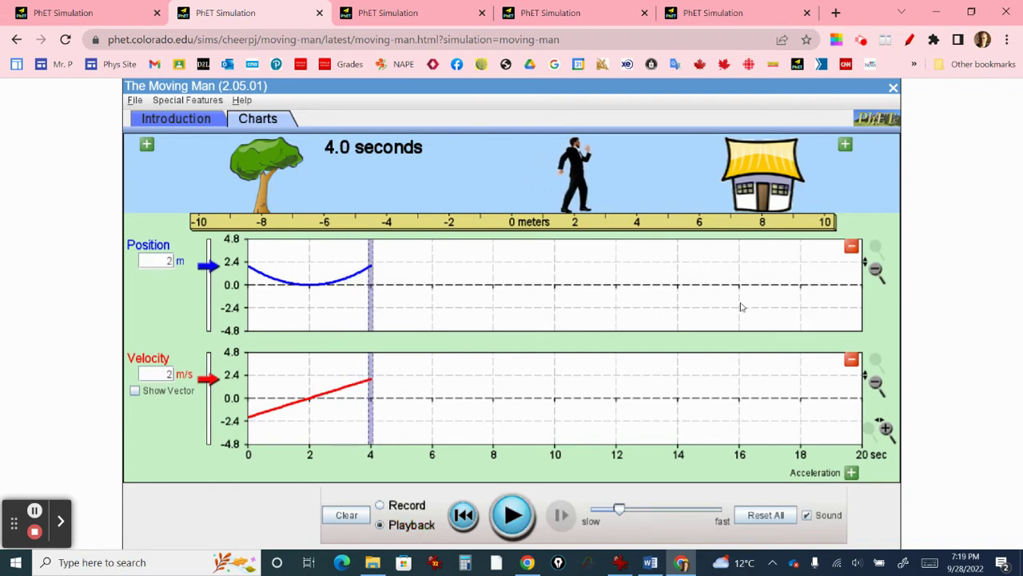
# Show only the Acceleration chart, hiding the Velocity and Position charts
pyautogui.click(851, 471)
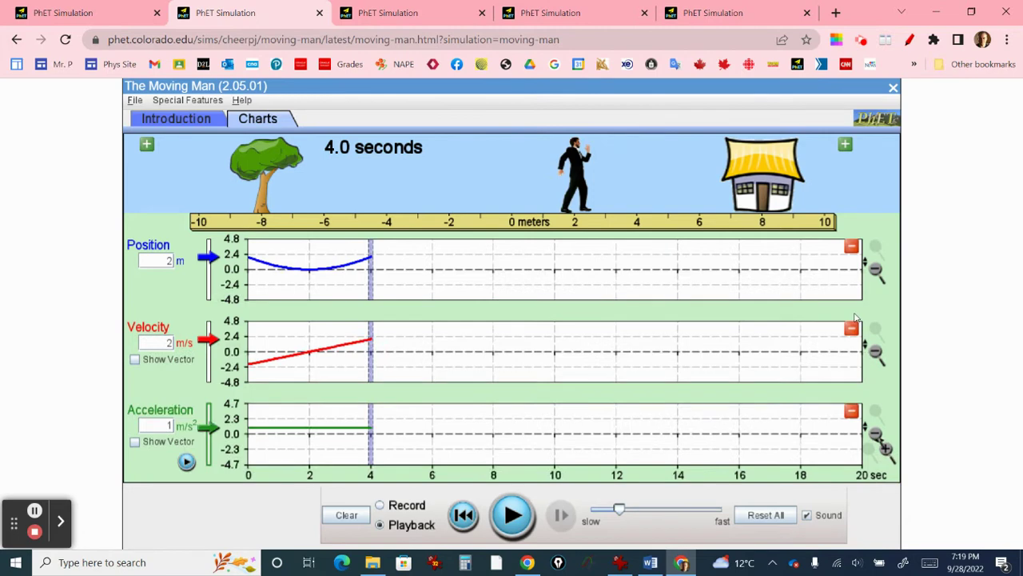
pyautogui.click(851, 329)
pyautogui.click(852, 247)
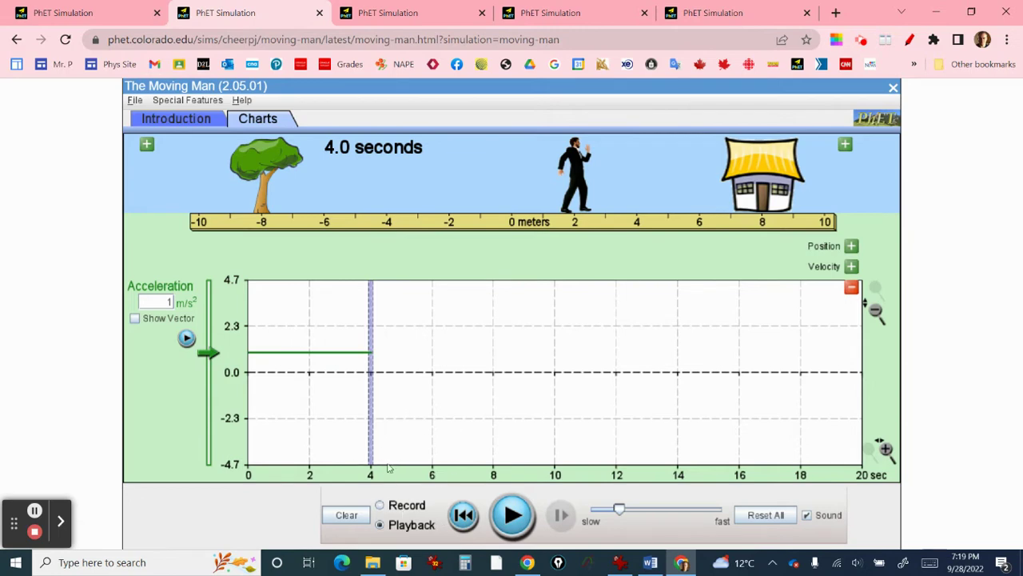
# Rewind to 0 s and replay the constant 1 m/s² acceleration, then return to Word
pyautogui.moveTo(371, 436); pyautogui.dragTo(242, 432)
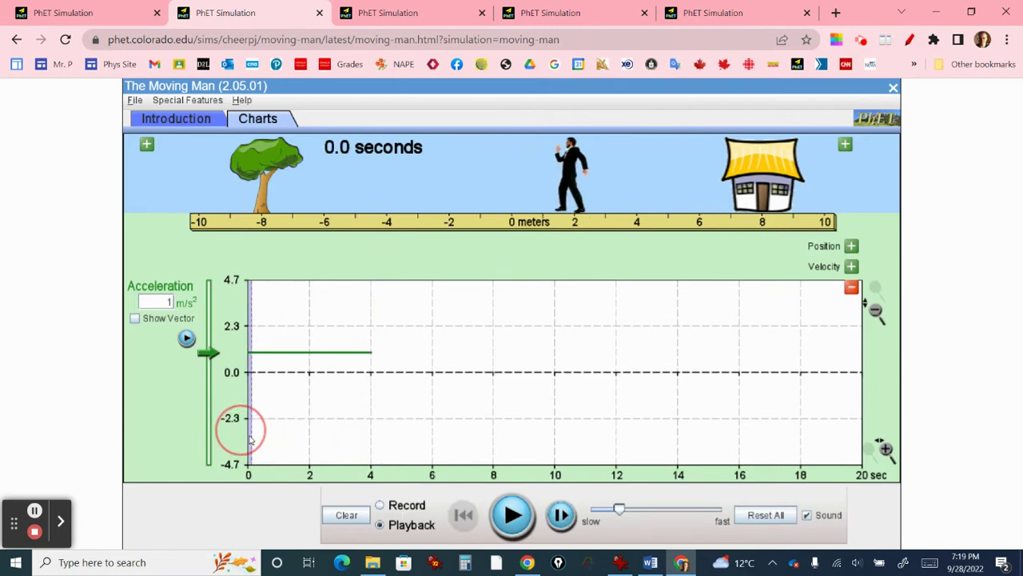
pyautogui.click(512, 515)
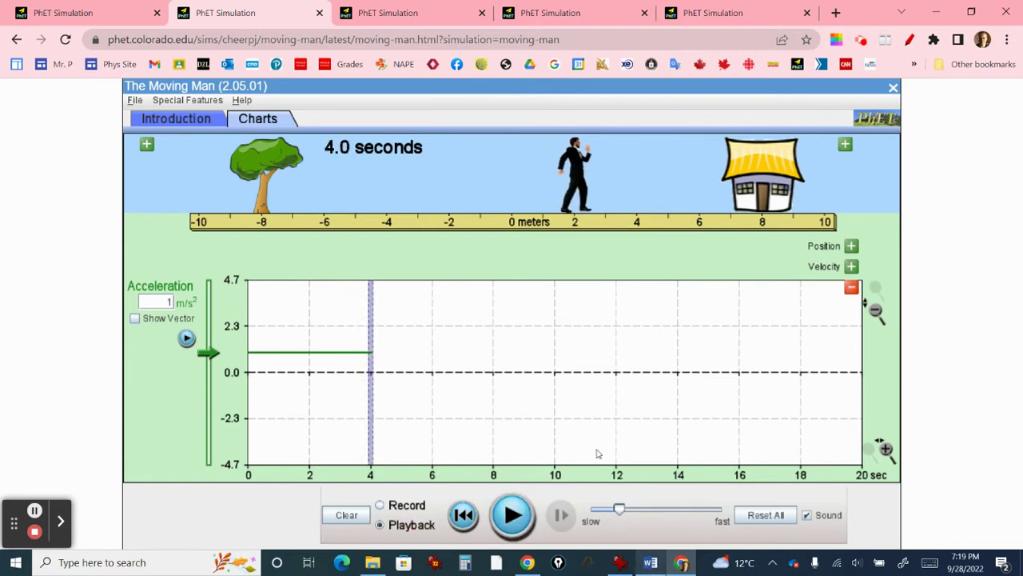
pyautogui.click(650, 562)
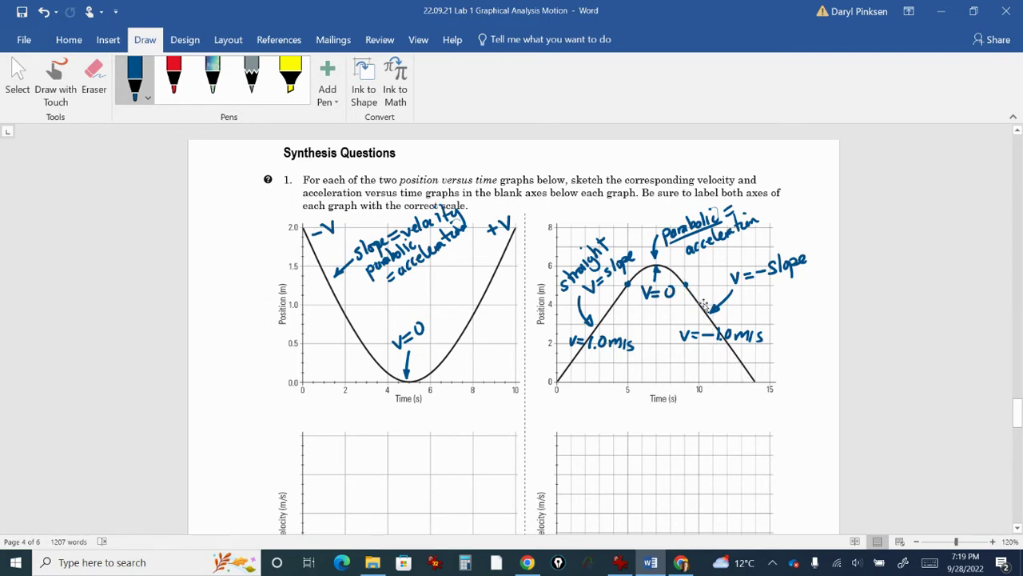
# Scroll down in Word to bring the blank velocity-time axes into view
pyautogui.scroll(-2, 752, 382)
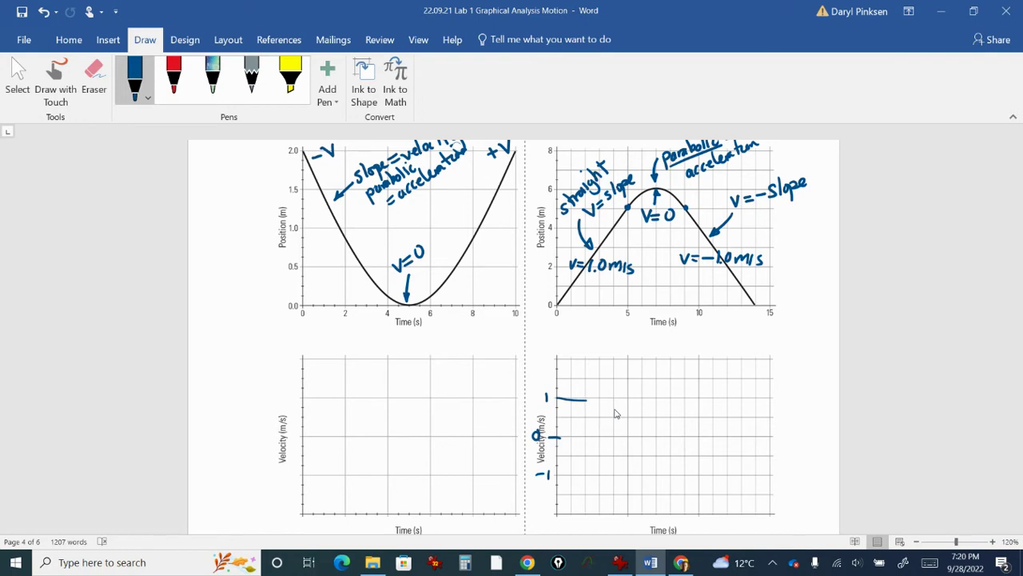
# Extend the 1 and −1 m/s velocity lines and label the slope 'acceleration phase'
pyautogui.moveTo(614, 398); pyautogui.dragTo(626, 398)
pyautogui.moveTo(744, 474); pyautogui.dragTo(754, 475)
pyautogui.moveTo(676, 403); pyautogui.dragTo(662, 421)
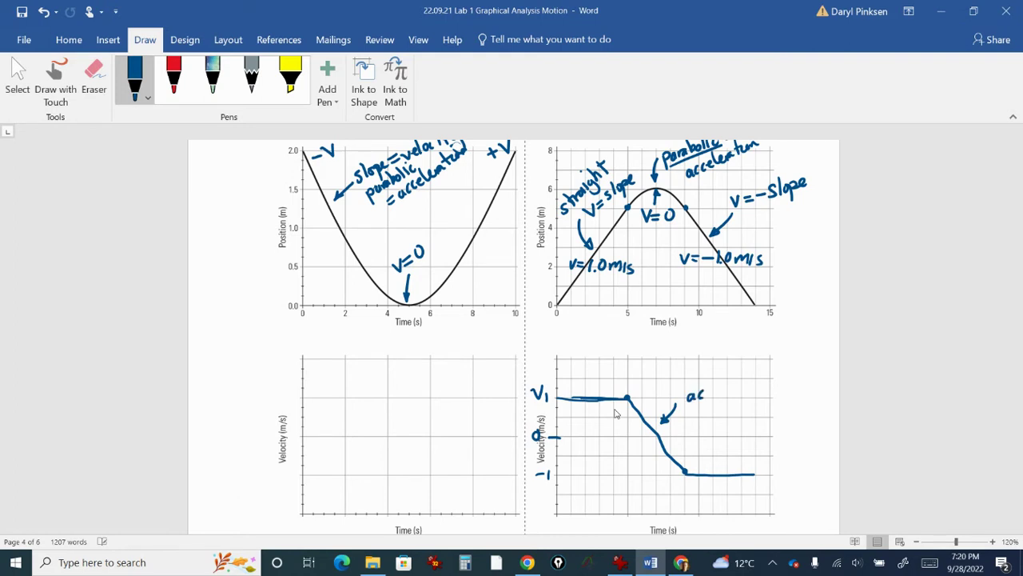
pyautogui.moveTo(711, 391)
pyautogui.mouseDown()
pyautogui.moveTo(747, 387)
pyautogui.moveTo(750, 374)
pyautogui.moveTo(779, 378)
pyautogui.moveTo(784, 391)
pyautogui.moveTo(786, 378)
pyautogui.moveTo(820, 366)
pyautogui.mouseUp()
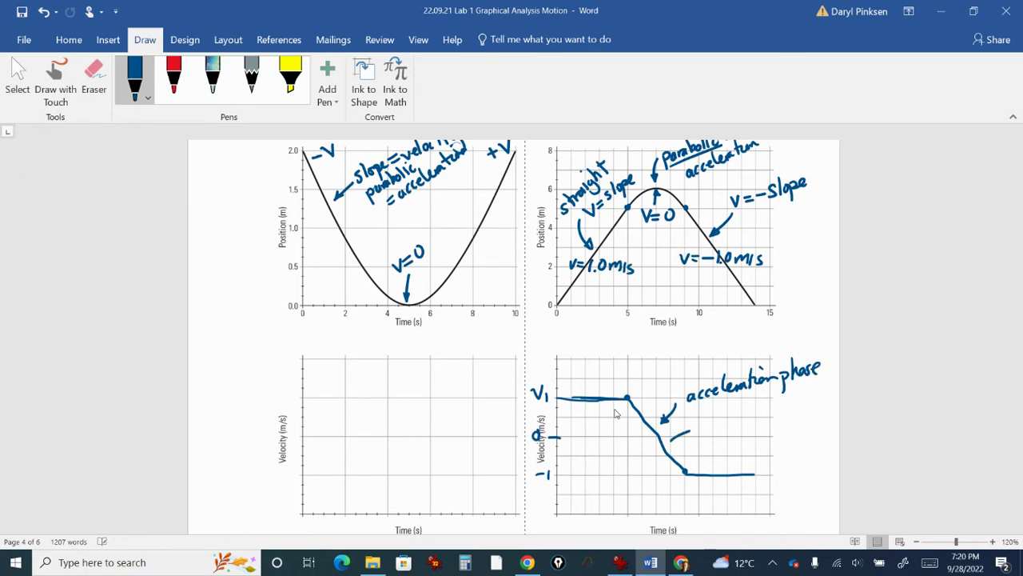
# Write the calculation a = Δv/t = −2 m/s ÷ 4 = −0.5 m/s²
pyautogui.moveTo(706, 421)
pyautogui.mouseDown()
pyautogui.moveTo(699, 429)
pyautogui.moveTo(710, 430)
pyautogui.mouseUp()
pyautogui.moveTo(714, 420); pyautogui.dragTo(727, 422)
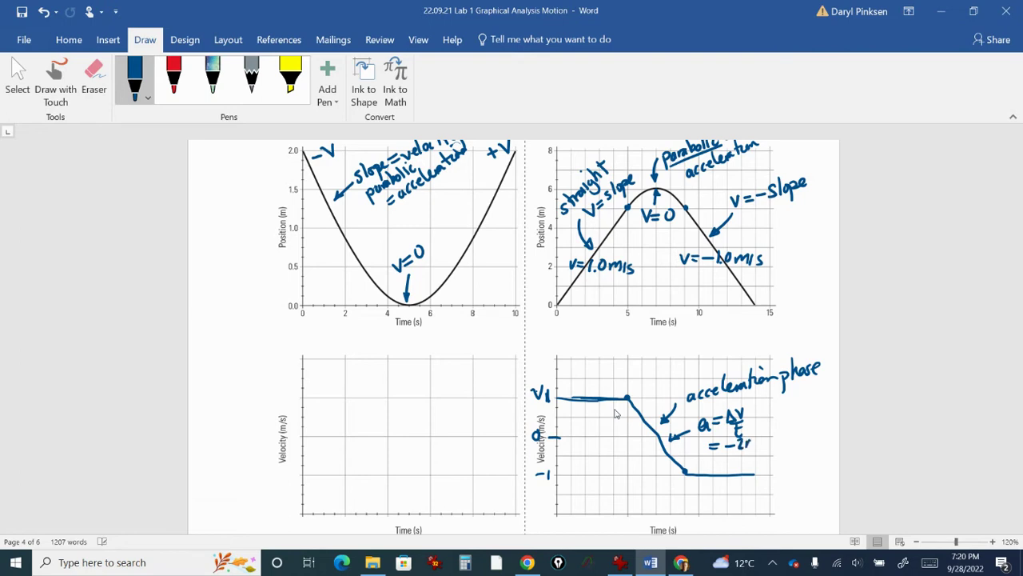
pyautogui.moveTo(755, 446); pyautogui.dragTo(764, 438)
pyautogui.moveTo(730, 453)
pyautogui.mouseDown()
pyautogui.moveTo(764, 450)
pyautogui.moveTo(742, 462)
pyautogui.mouseUp()
pyautogui.moveTo(739, 454); pyautogui.dragTo(734, 487)
pyautogui.moveTo(741, 482); pyautogui.dragTo(740, 482)
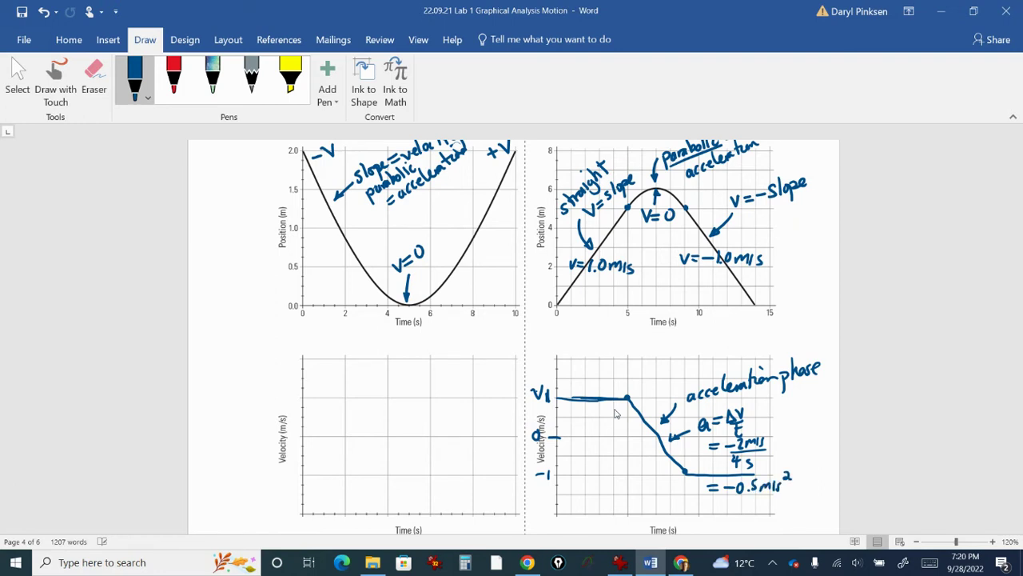
# Switch to the third Moving Man tab and hide its Velocity and Acceleration charts
pyautogui.click(681, 563)
pyautogui.click(392, 14)
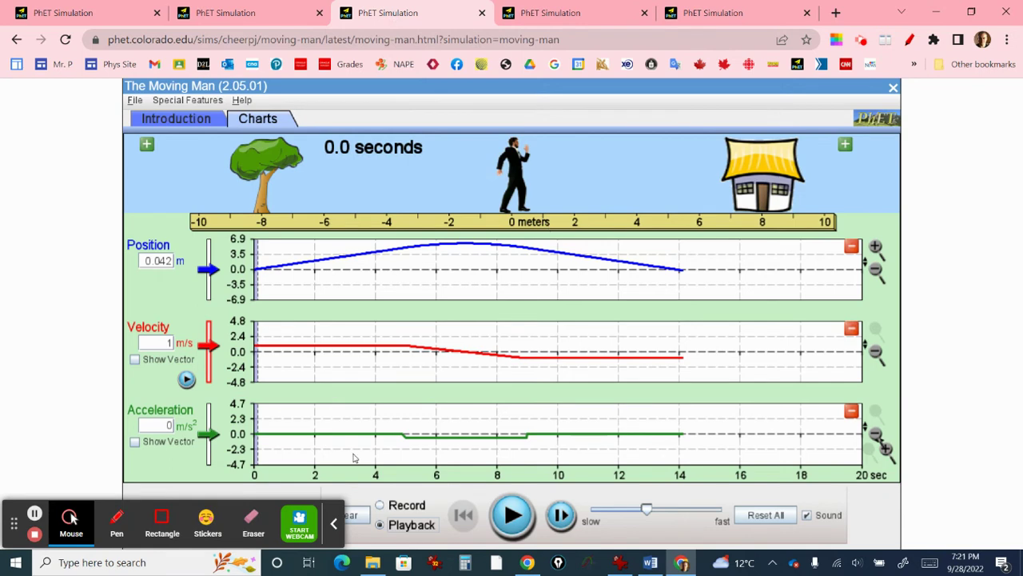
pyautogui.click(334, 524)
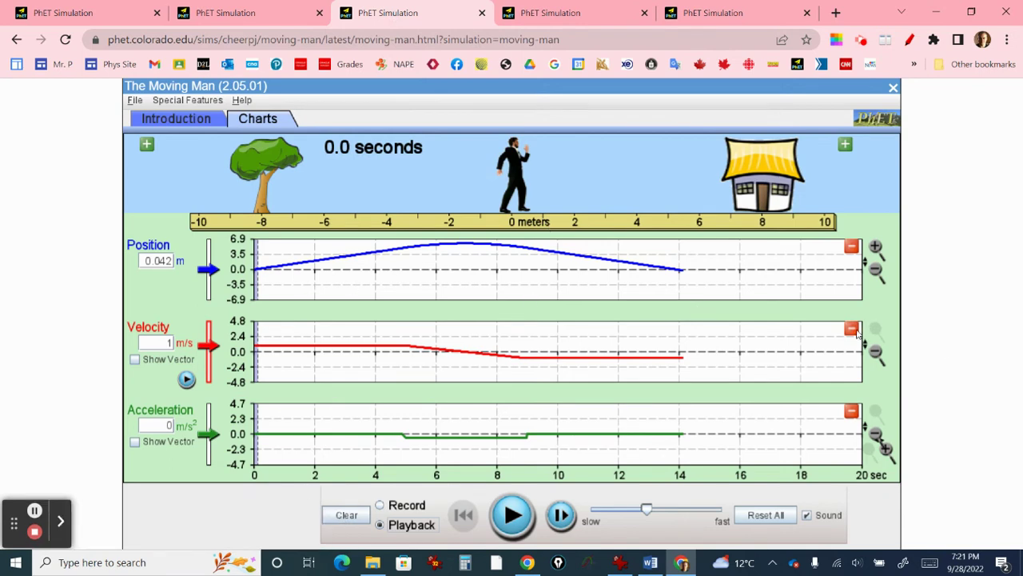
pyautogui.click(851, 329)
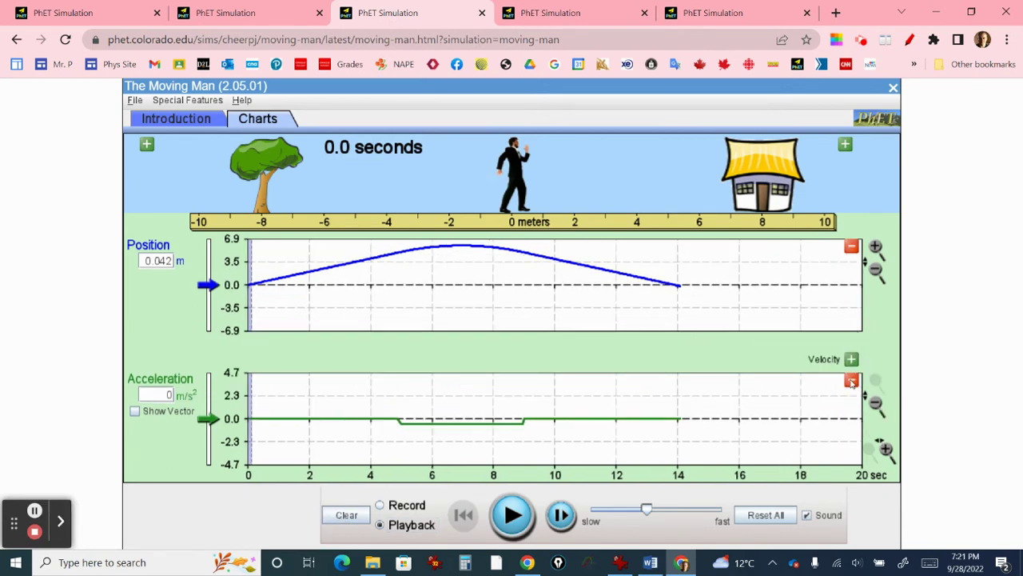
pyautogui.click(851, 376)
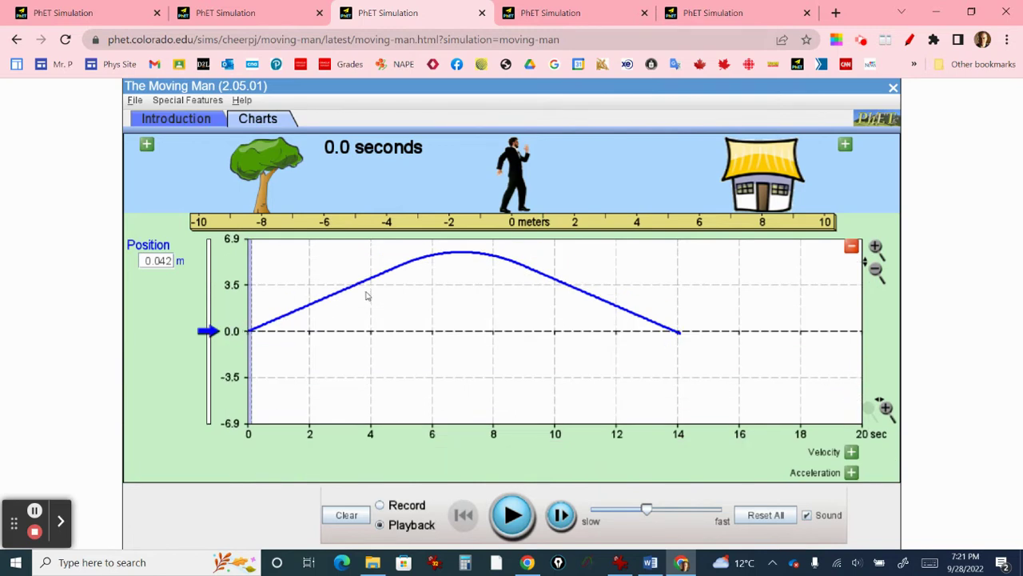